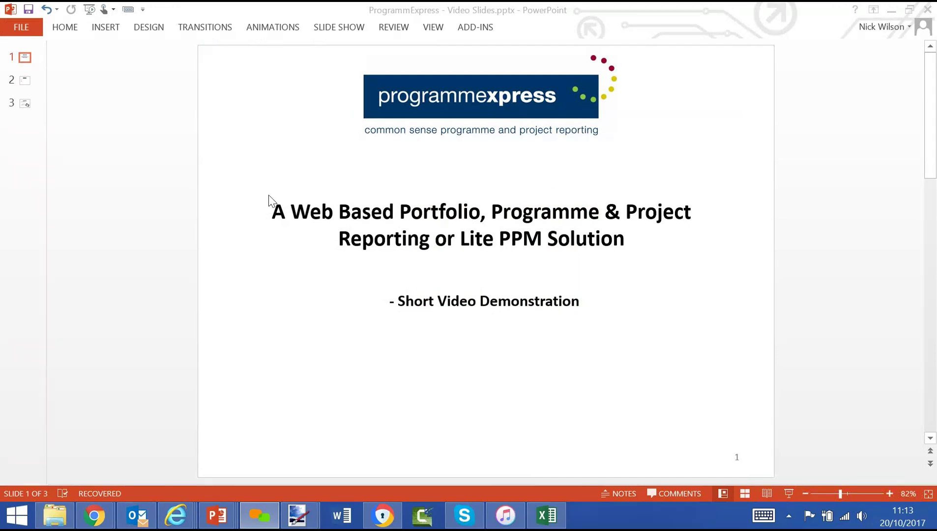
Go to the 'Our Aim is to:-' slide, then switch to the Programme Express login page in Chrome
{"action": "left_click", "coordinate": [28, 86]}
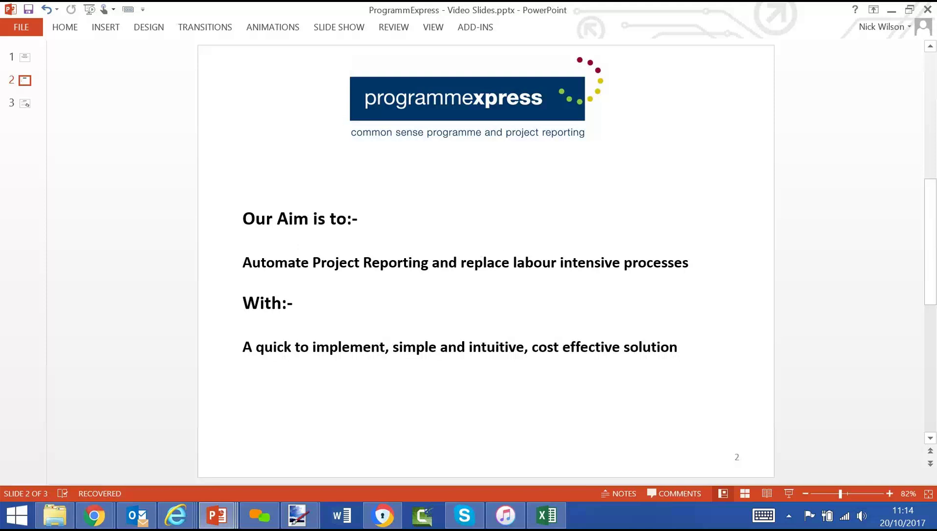
{"action": "key", "text": "alt+Tab"}
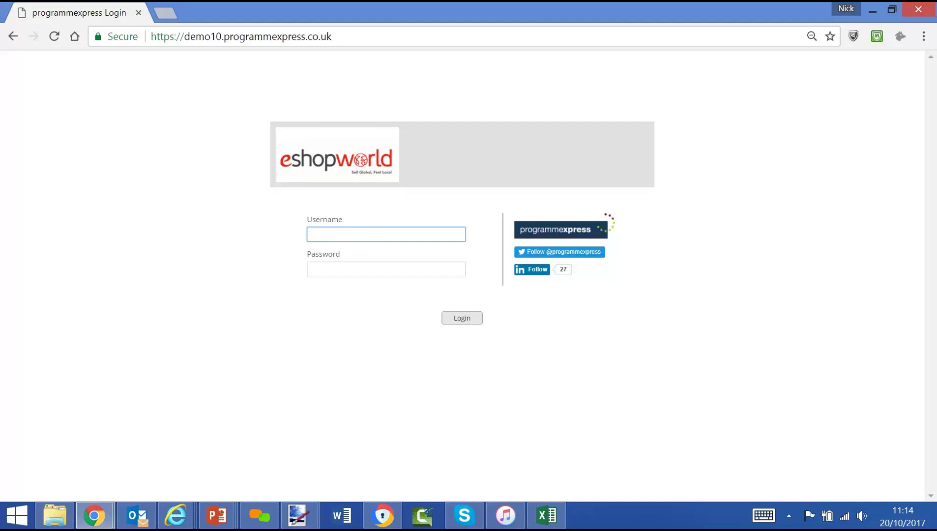
Log in to Programme Express with the administrator username and password
{"action": "key", "text": "Down"}
{"action": "type", "text": "pe_admin"}
{"action": "key", "text": "Tab"}
{"action": "type", "text": "***********"}
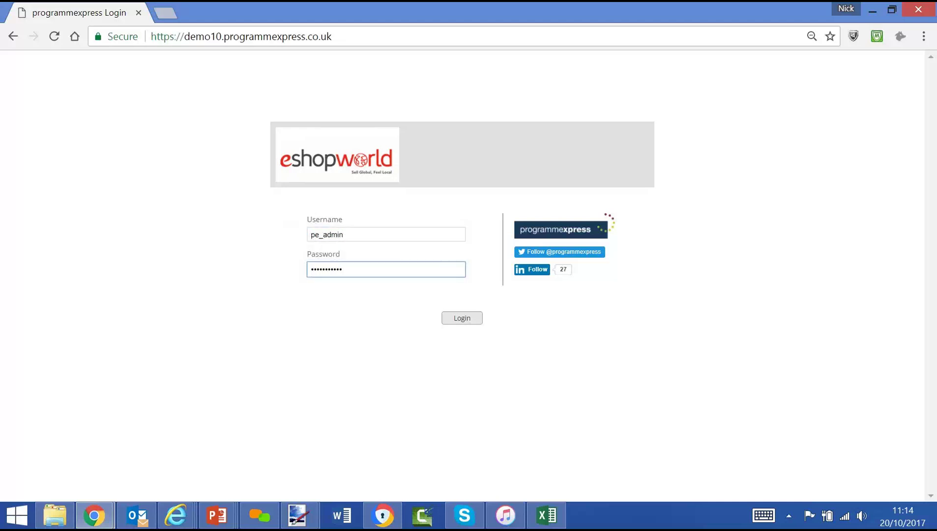
{"action": "type", "text": "**"}
{"action": "key", "text": "Return"}
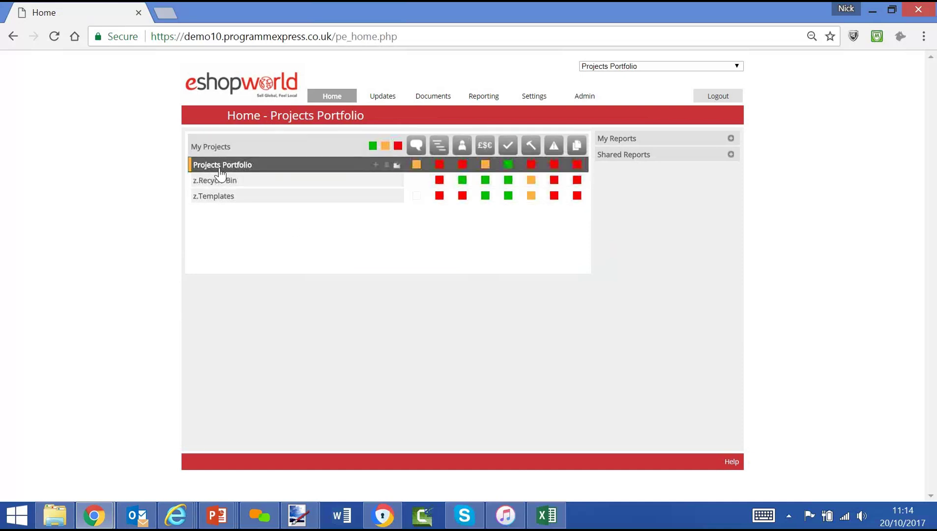
Expand Projects Portfolio, then Programmes 1, 2 and 3 in the My Projects tree
{"action": "left_click", "coordinate": [219, 173]}
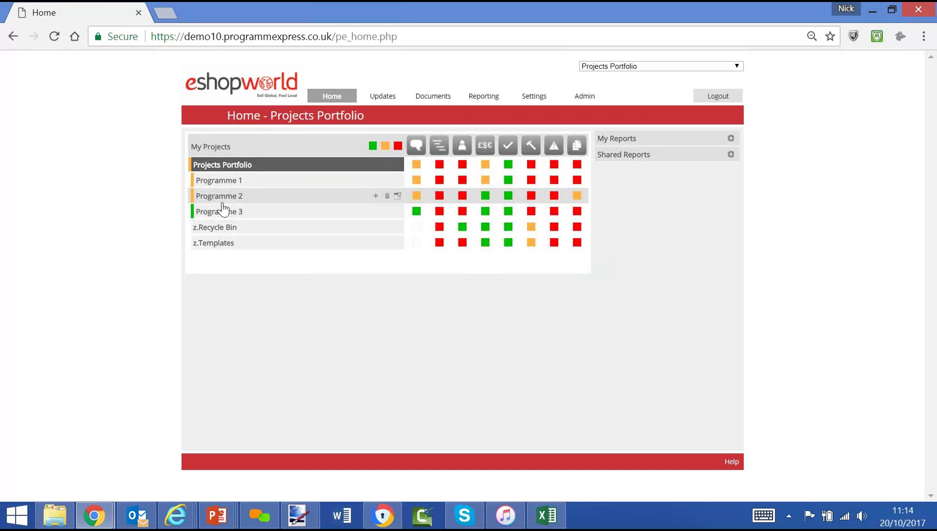
{"action": "left_click", "coordinate": [217, 182]}
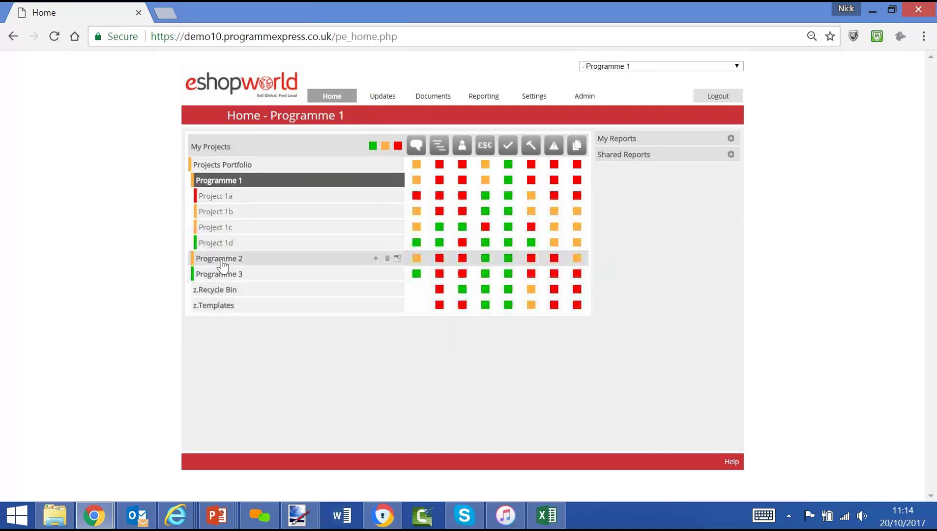
{"action": "left_click", "coordinate": [219, 259]}
{"action": "left_click", "coordinate": [226, 337]}
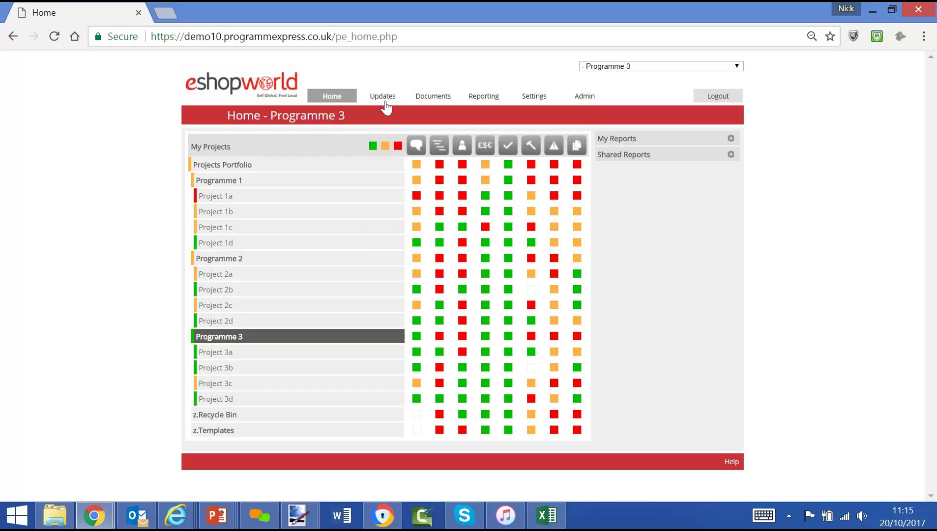
{"action": "mouse_move", "coordinate": [386, 104]}
Expand My Reports and Shared Reports, then select '/pe_home.php' in the address bar
{"action": "left_click", "coordinate": [730, 139]}
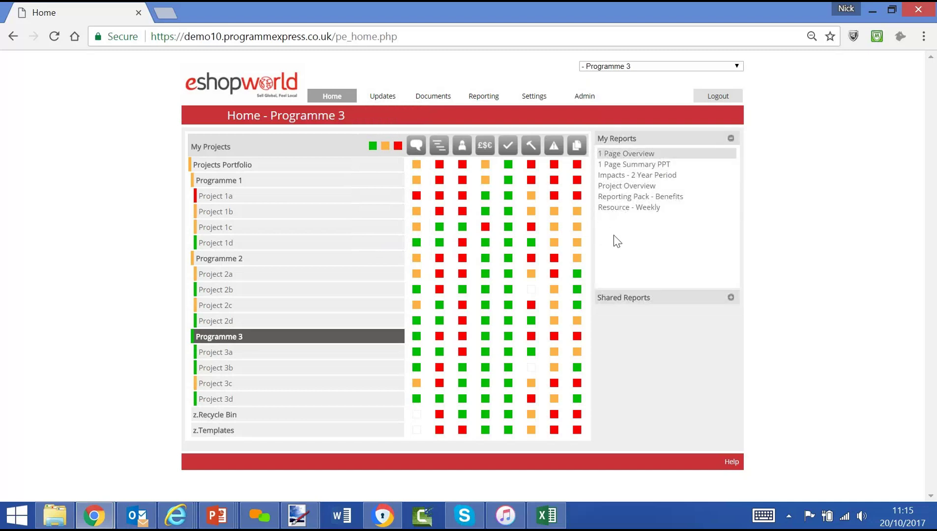
{"action": "left_click", "coordinate": [731, 298]}
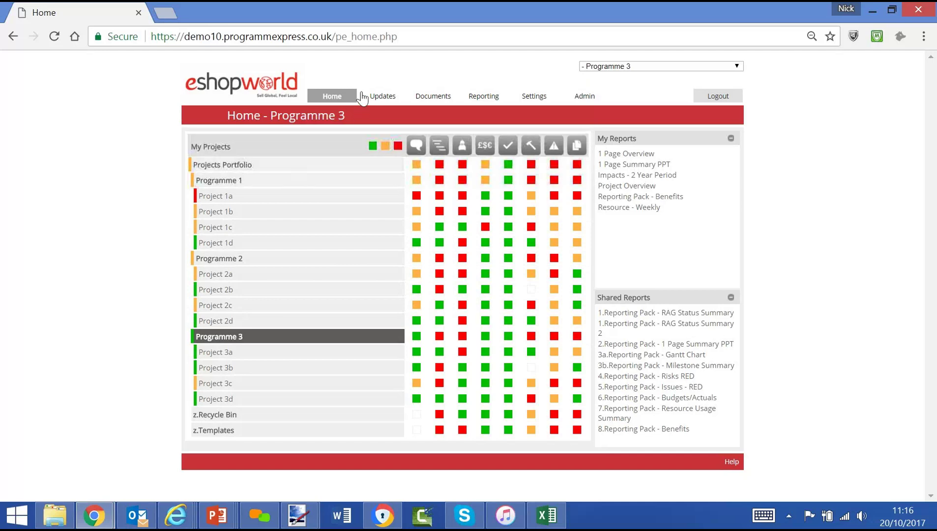
{"action": "left_click", "coordinate": [388, 37]}
{"action": "left_click", "coordinate": [399, 36]}
{"action": "left_click_drag", "start_coordinate": [399, 36], "coordinate": [332, 39]}
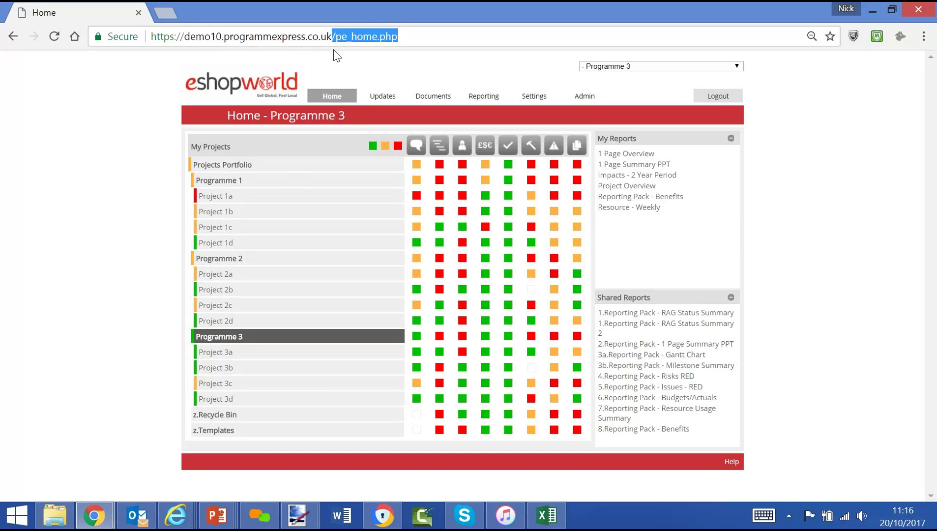
Remove '/pe_home.php' to reach the login page and sign in as the restricted user
{"action": "key", "text": "BackSpace"}
{"action": "key", "text": "Return"}
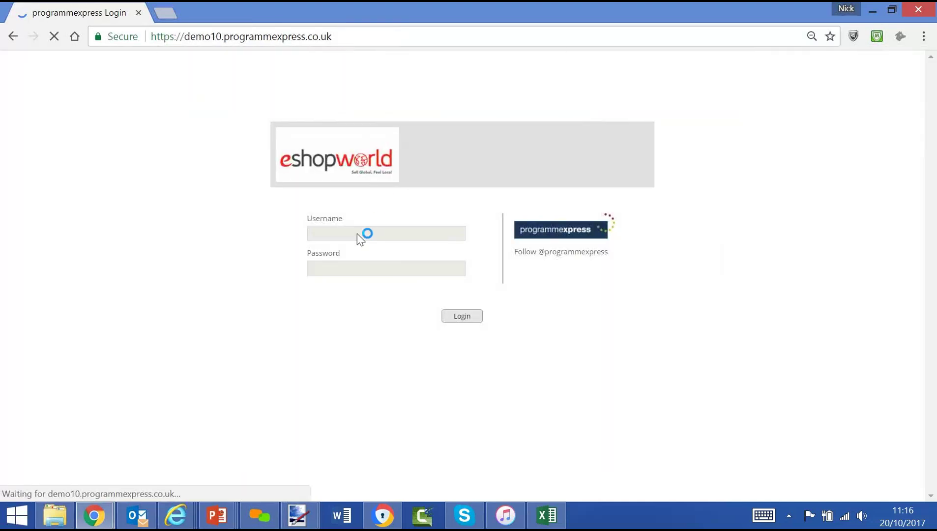
{"action": "left_click", "coordinate": [355, 231]}
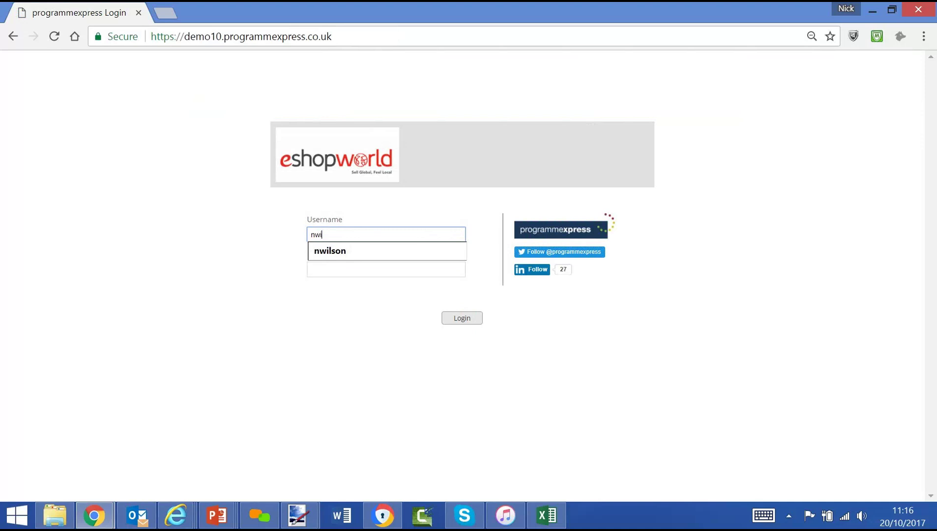
{"action": "key", "text": "Tab"}
{"action": "type", "text": "•••••"}
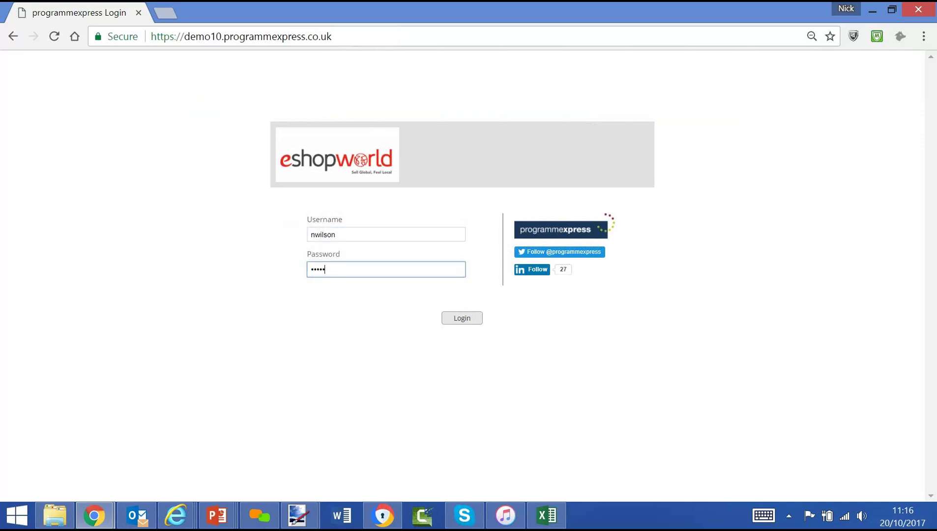
{"action": "type", "text": "••"}
{"action": "left_click", "coordinate": [461, 320]}
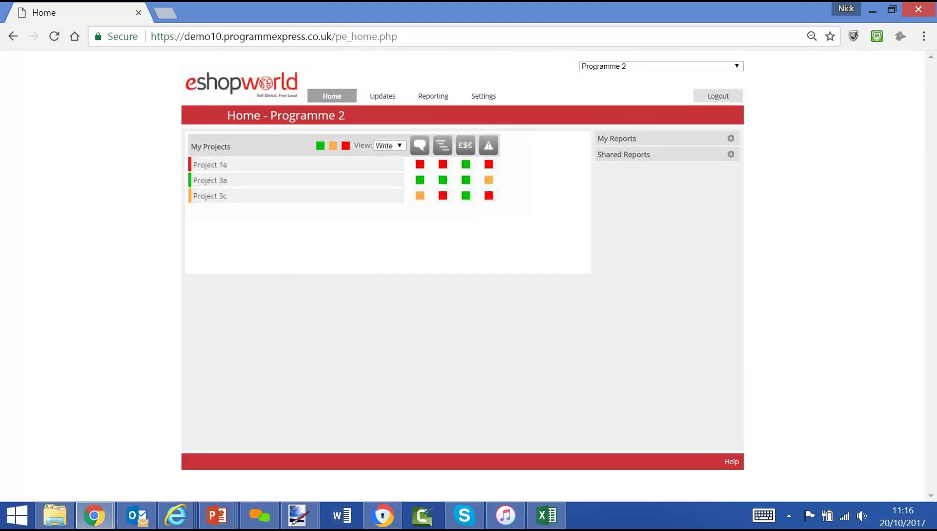
Keep the Write project view, then open Project 1a's commentary via its red Commentary square
{"action": "left_click", "coordinate": [388, 148]}
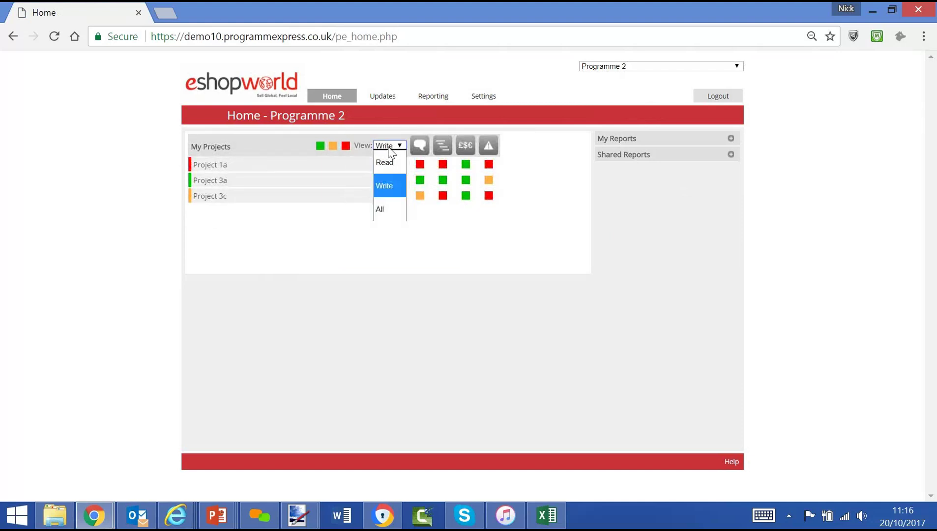
{"action": "left_click", "coordinate": [355, 226]}
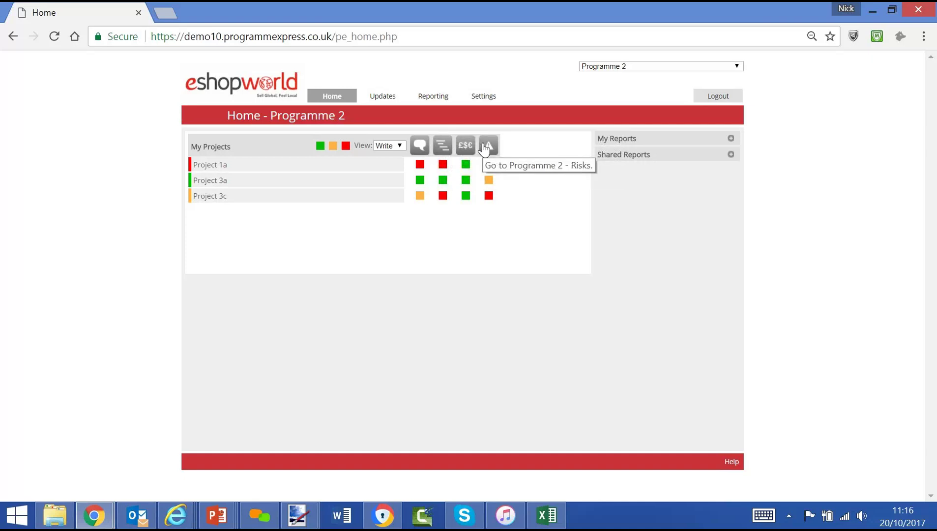
{"action": "left_click", "coordinate": [219, 169]}
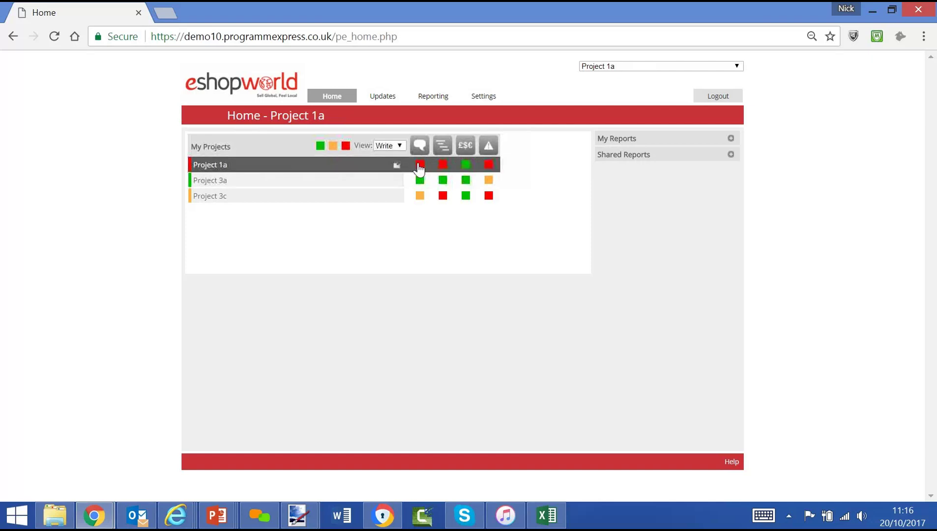
{"action": "left_click", "coordinate": [419, 169]}
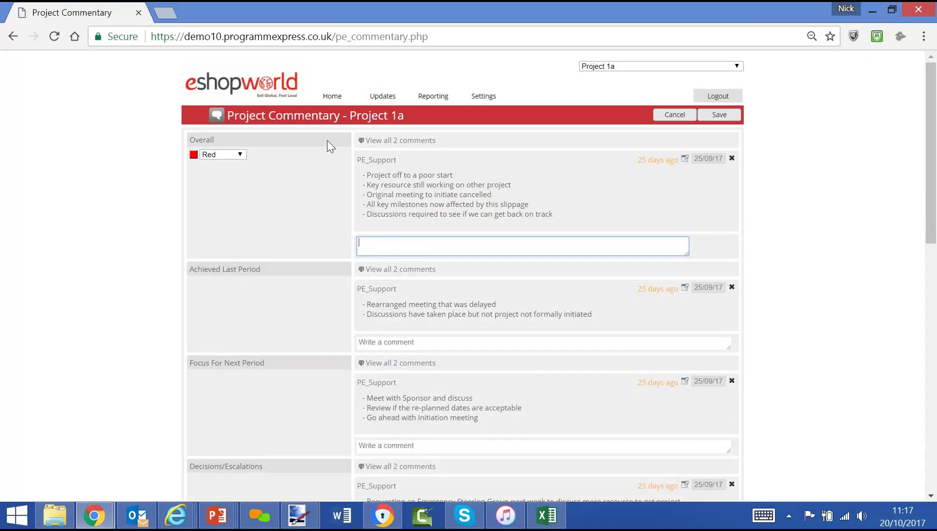
View Project 1a's Plan milestones, then its Costs page with 600.00 planned and forecast
{"action": "mouse_move", "coordinate": [376, 102]}
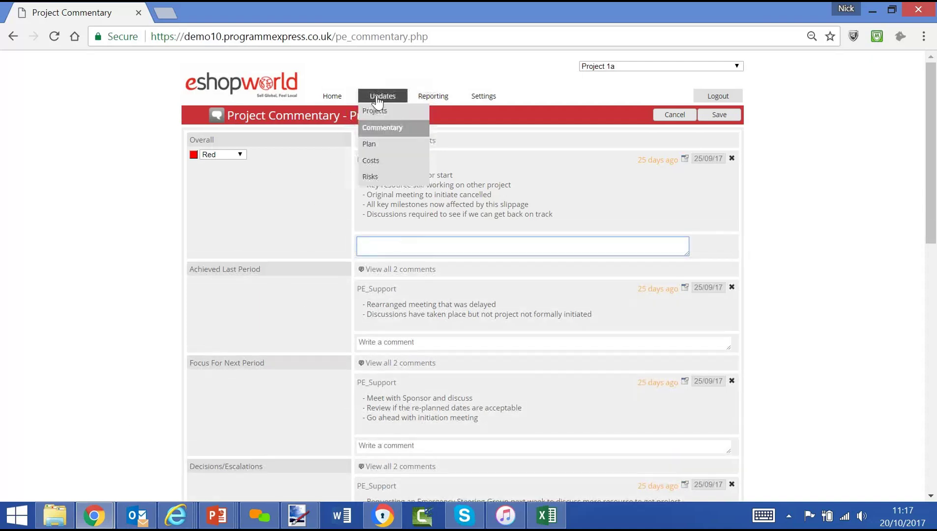
{"action": "left_click", "coordinate": [373, 146]}
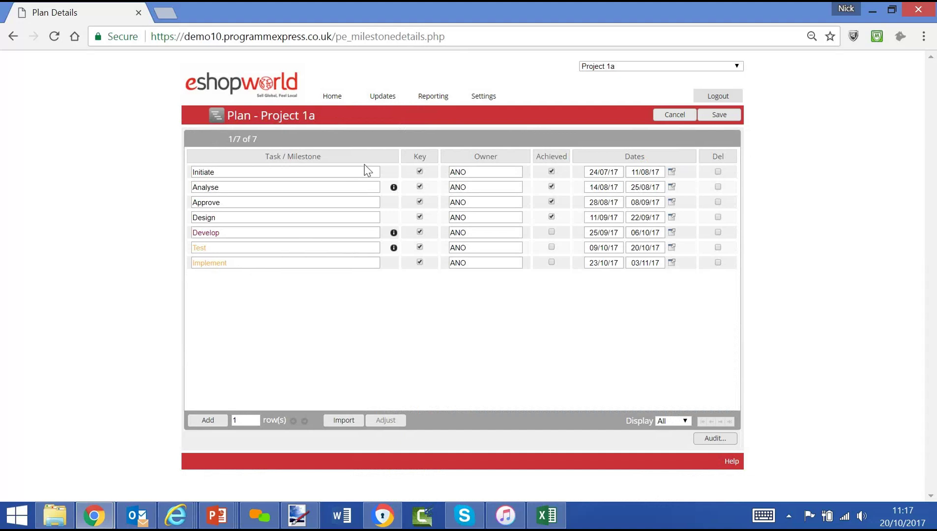
{"action": "mouse_move", "coordinate": [387, 99]}
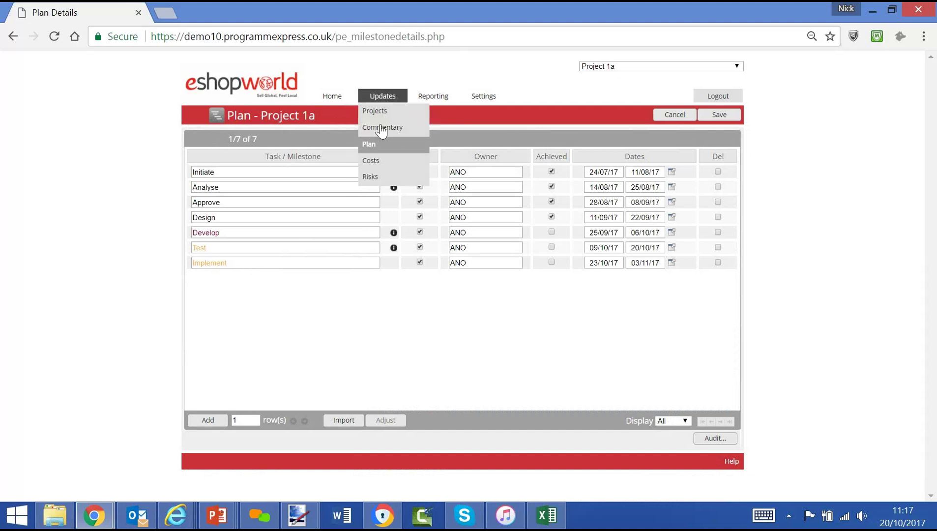
{"action": "left_click", "coordinate": [374, 166]}
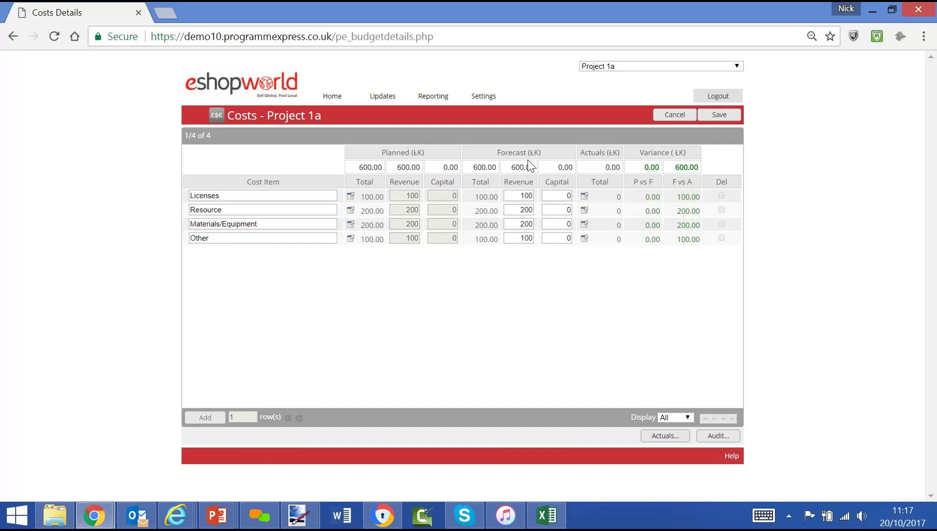
Review Project 1a's Risks register, then go back to the Home dashboard
{"action": "mouse_move", "coordinate": [386, 100]}
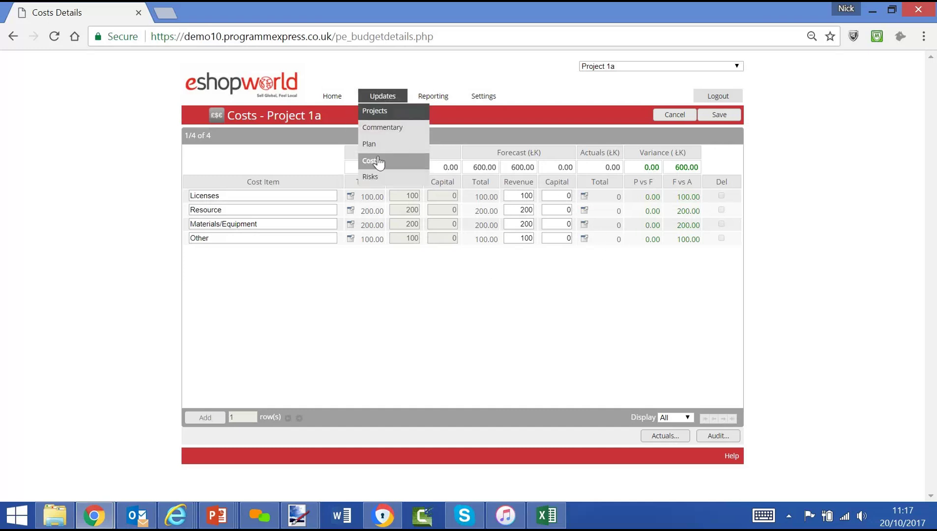
{"action": "left_click", "coordinate": [376, 176]}
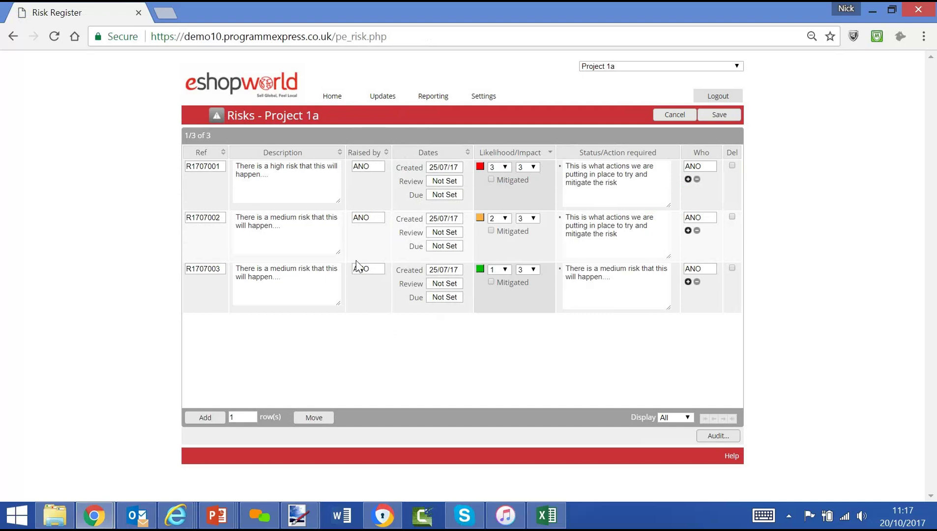
{"action": "left_click", "coordinate": [332, 97]}
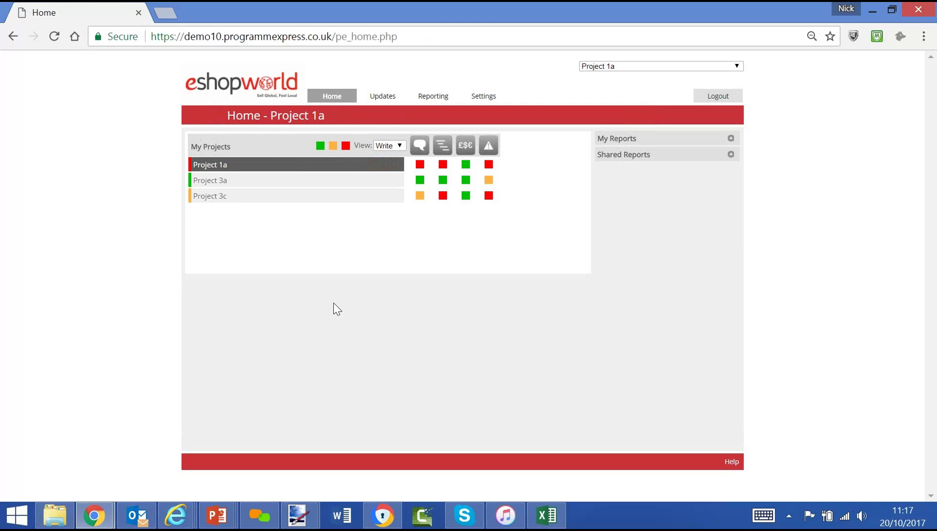
Run the '1 Page Summary PPT' report for Project 1a, then return to Home and select '/pe_home.php'
{"action": "left_click", "coordinate": [730, 139]}
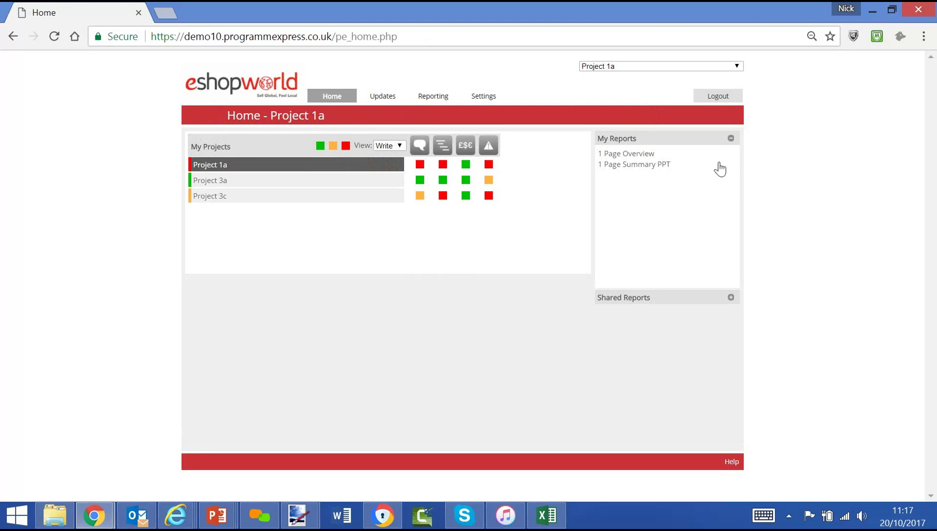
{"action": "left_click", "coordinate": [633, 165]}
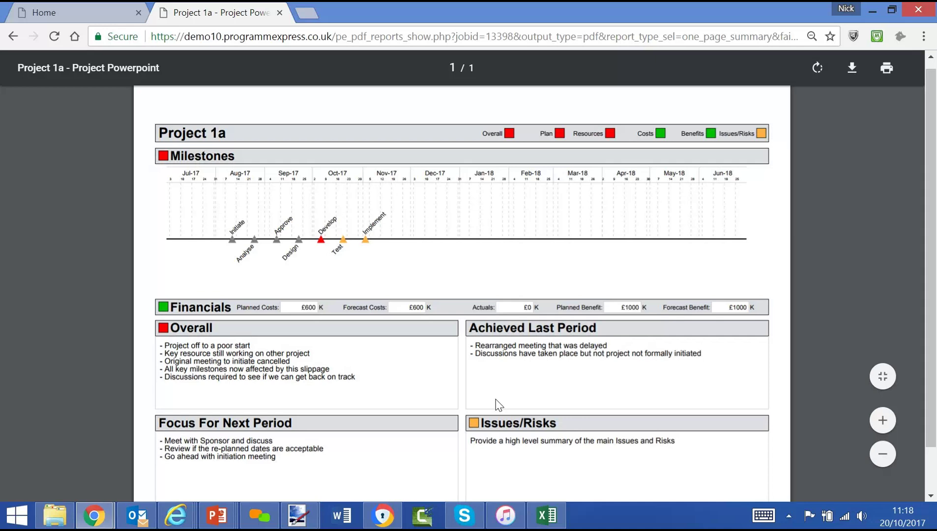
{"action": "left_click", "coordinate": [51, 13]}
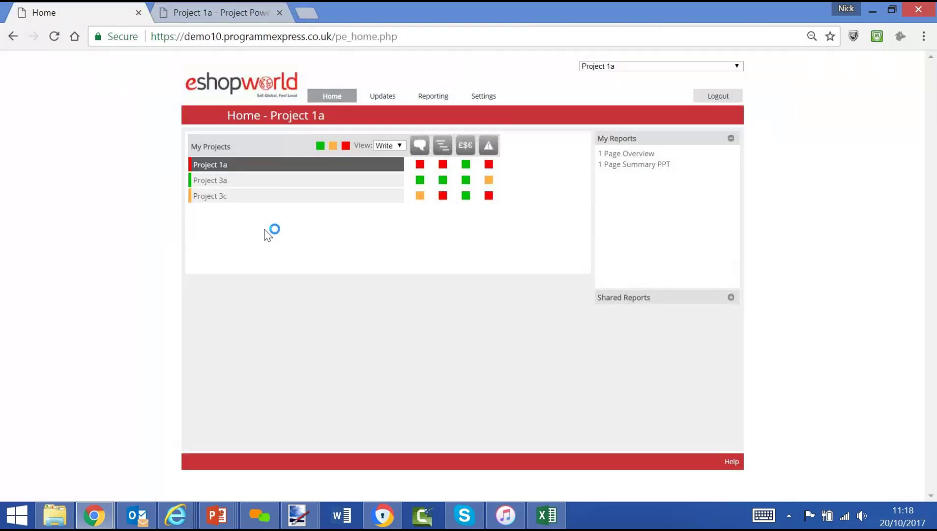
{"action": "left_click", "coordinate": [387, 38]}
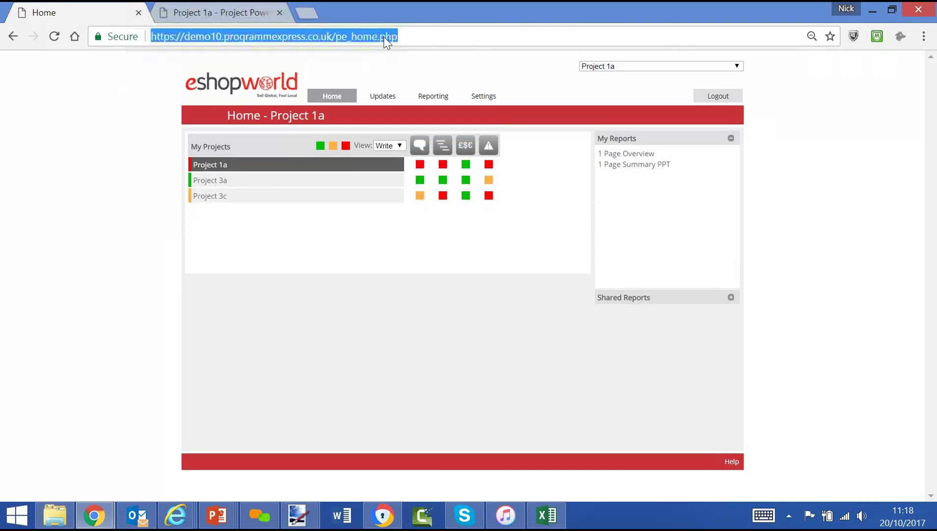
{"action": "left_click_drag", "start_coordinate": [397, 37], "coordinate": [332, 36]}
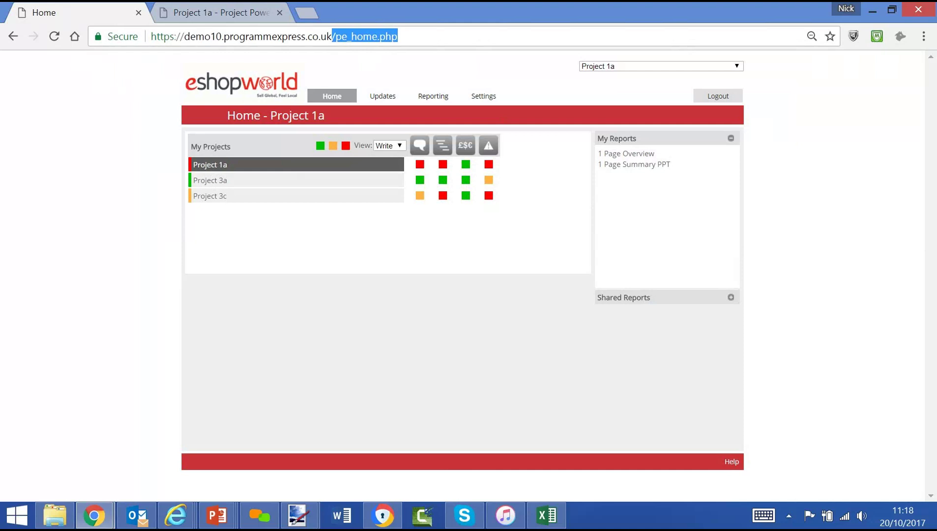
Strip '/pe_home.php' to reach the login page and sign in as the administrator
{"action": "key", "text": "BackSpace"}
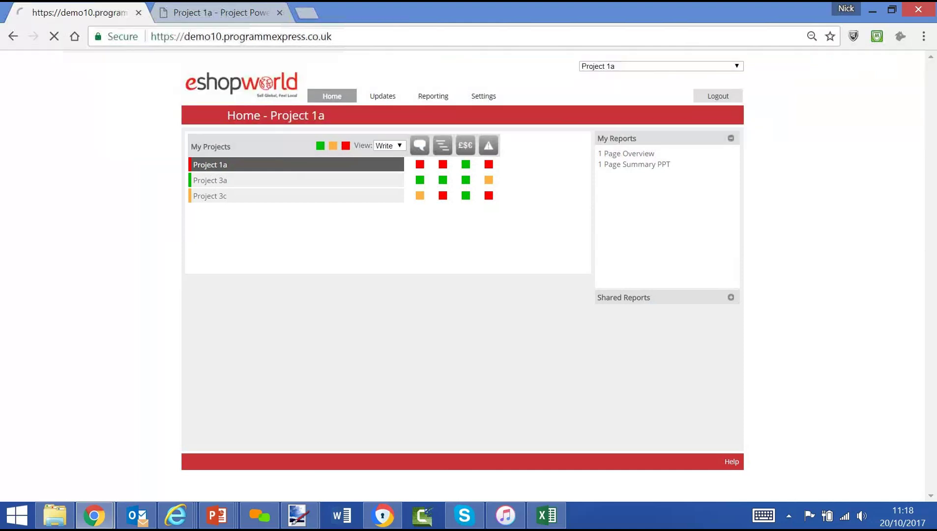
{"action": "key", "text": "Return"}
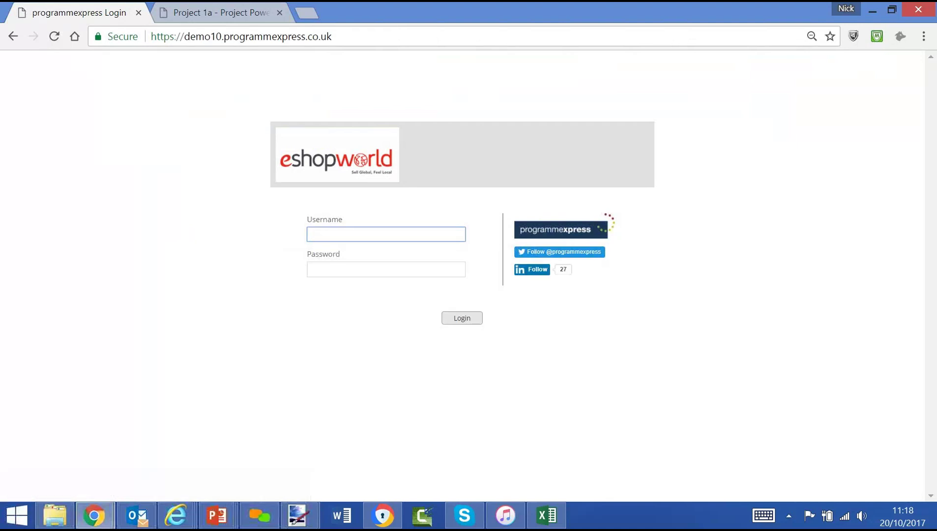
{"action": "type", "text": "pe_admin"}
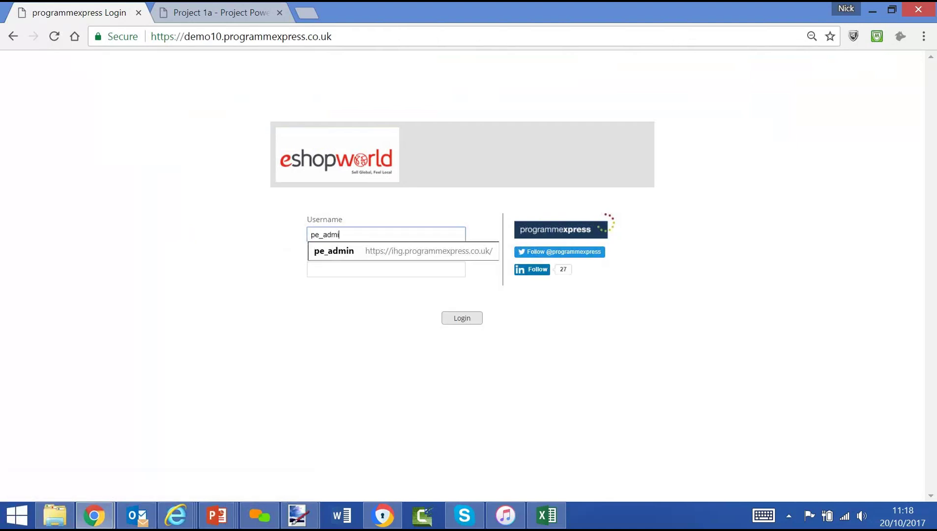
{"action": "key", "text": "Tab"}
{"action": "type", "text": "•••••••••••"}
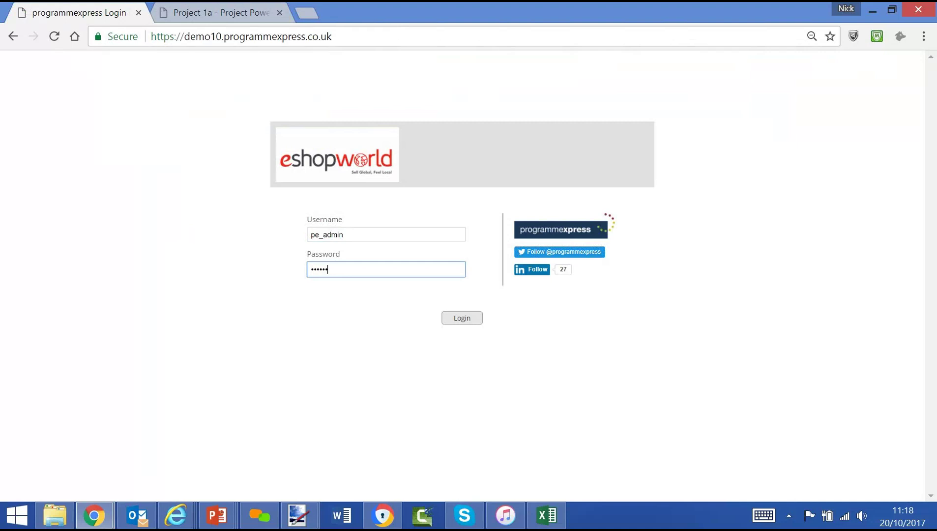
{"action": "type", "text": "••"}
{"action": "key", "text": "Return"}
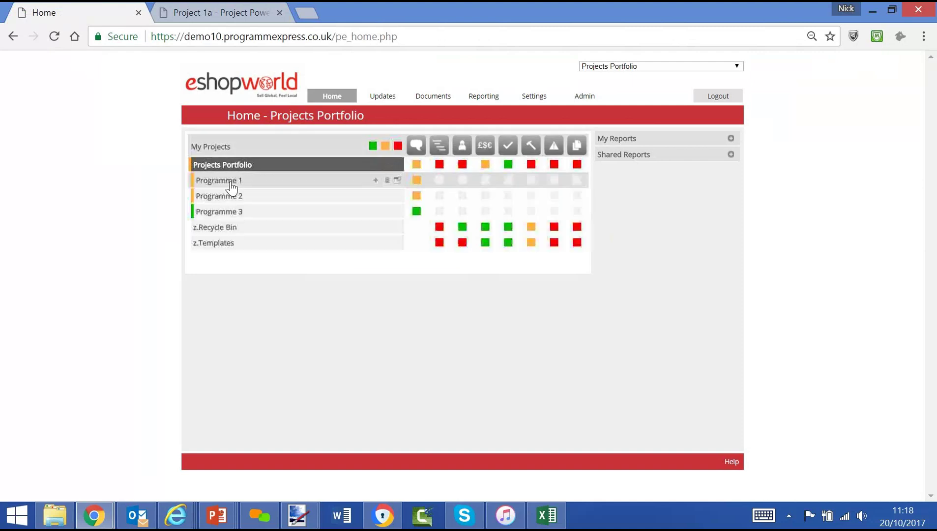
Expand Programmes 1, 2 and 3 and hide green and amber statuses, leaving only red
{"action": "left_click", "coordinate": [229, 180]}
{"action": "left_click", "coordinate": [237, 259]}
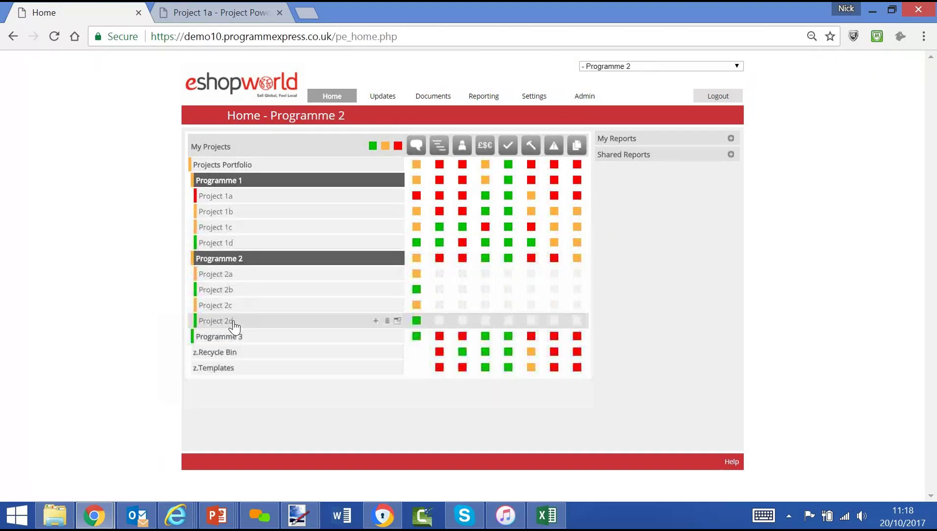
{"action": "left_click", "coordinate": [237, 337]}
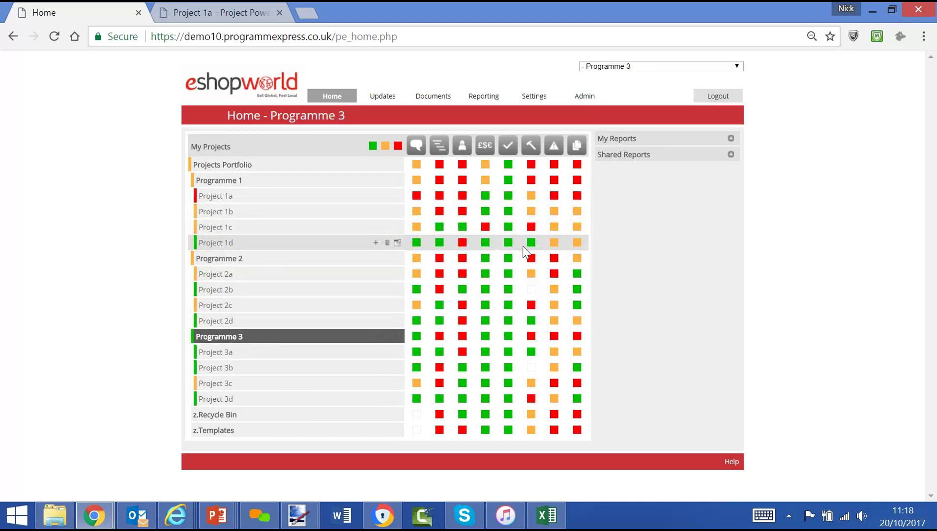
{"action": "left_click", "coordinate": [372, 146]}
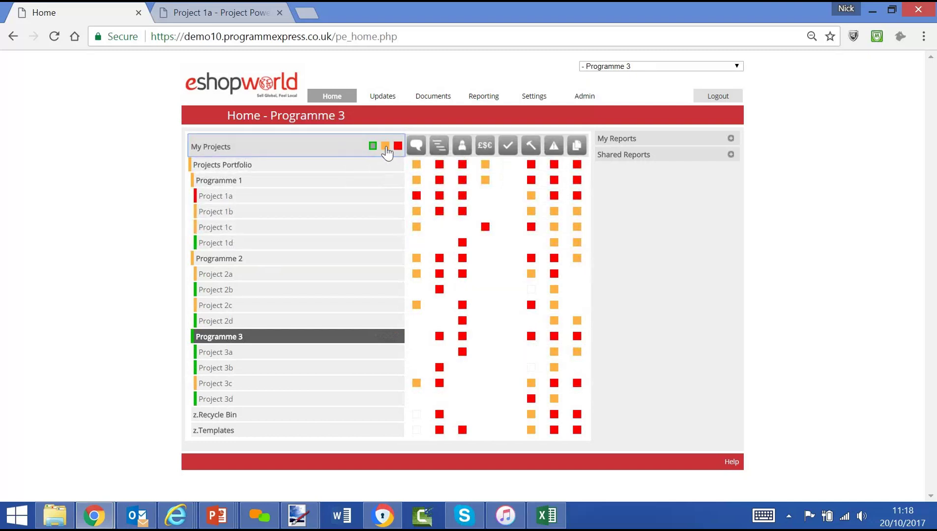
{"action": "left_click", "coordinate": [385, 146]}
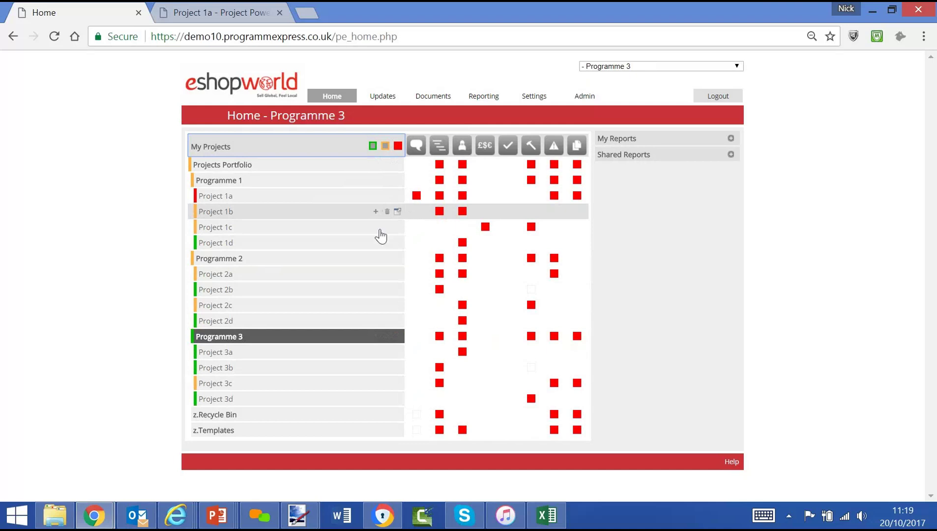
Select Project 1c, view its planned versus forecast Costs, then return to its Home dashboard
{"action": "left_click", "coordinate": [280, 231]}
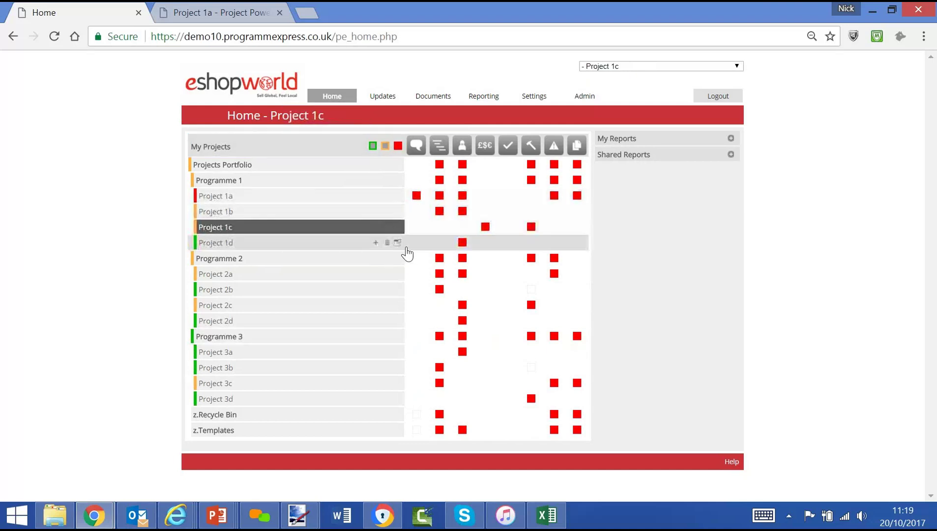
{"action": "left_click", "coordinate": [485, 227]}
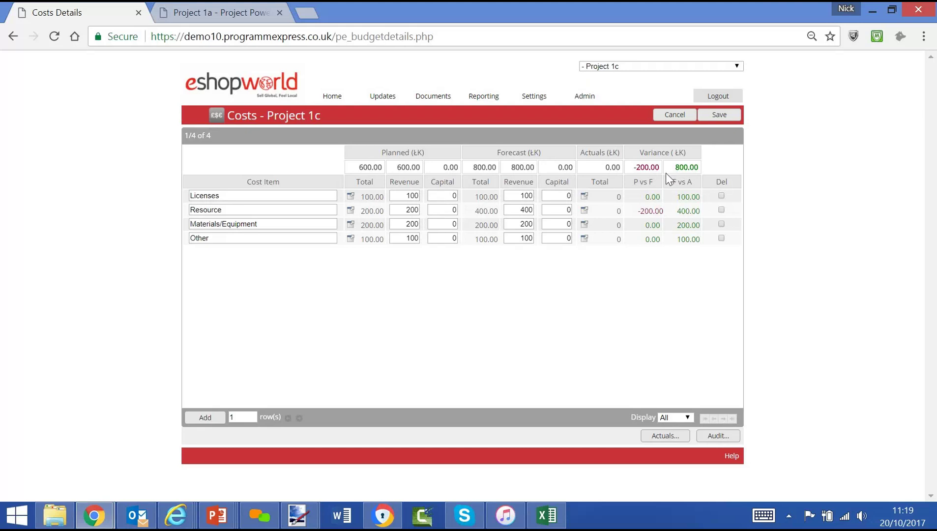
{"action": "left_click", "coordinate": [327, 98]}
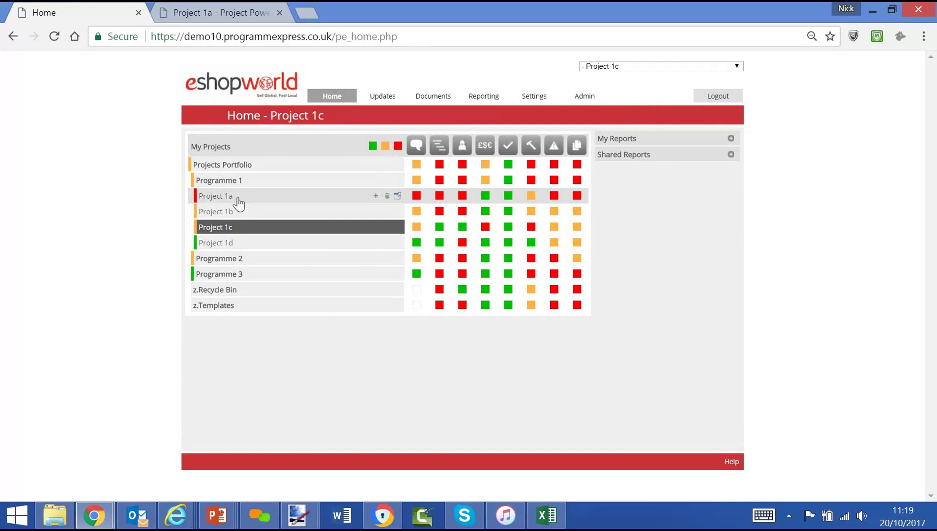
Switch to Projects Portfolio and run '1.Reporting Pack - RAG Status Summary' from Shared Reports
{"action": "left_click", "coordinate": [229, 170]}
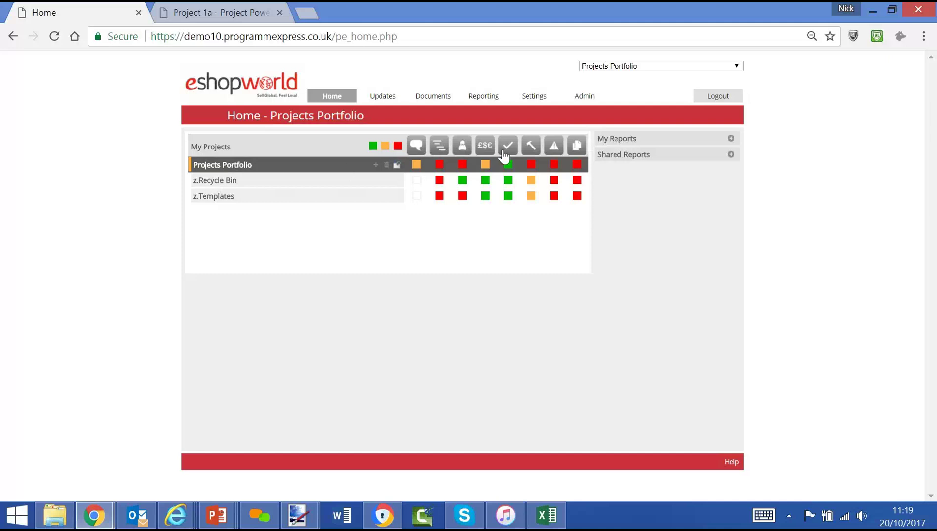
{"action": "left_click", "coordinate": [731, 155]}
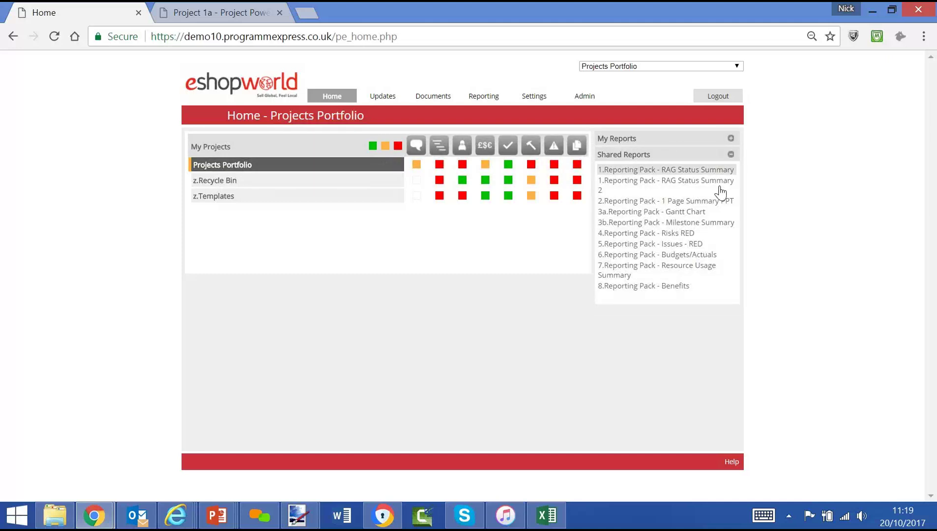
{"action": "left_click", "coordinate": [690, 170]}
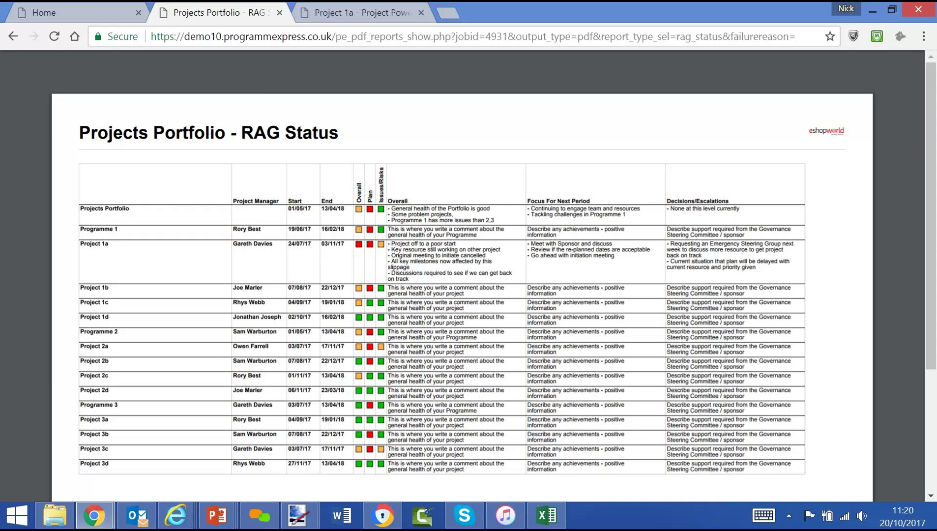
From the Home tab, run '3a.Reporting Pack - Gantt Chart' and scroll through the PDF
{"action": "left_click", "coordinate": [72, 17]}
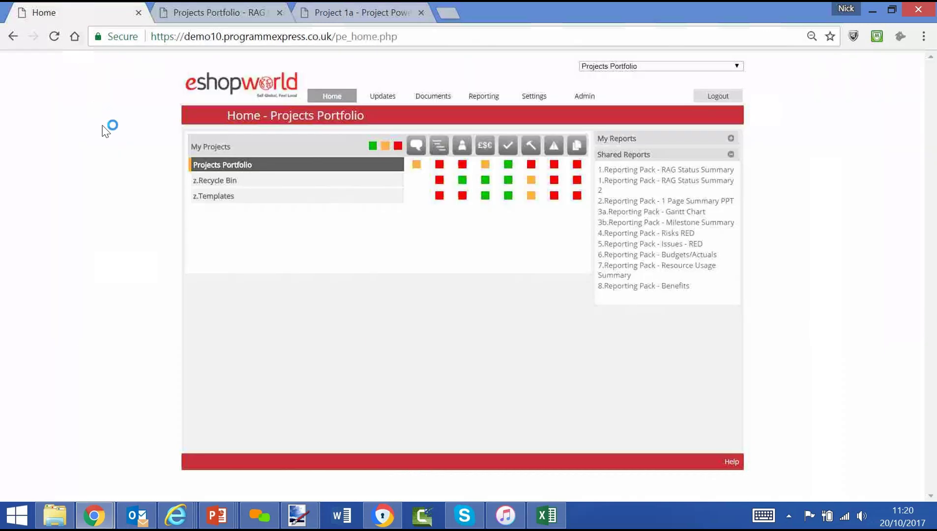
{"action": "left_click", "coordinate": [659, 218]}
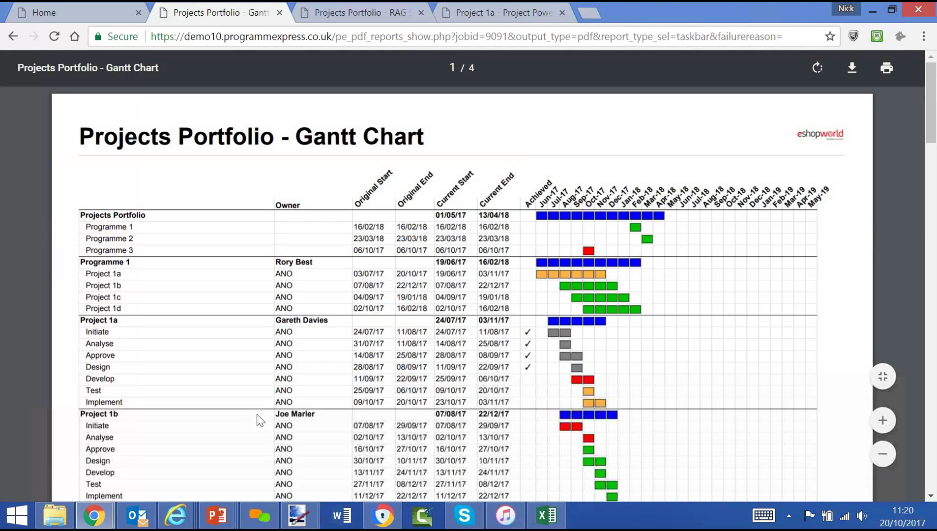
{"action": "scroll", "coordinate": [259, 421], "scroll_direction": "down", "scroll_amount": 5}
{"action": "scroll", "coordinate": [259, 420], "scroll_direction": "up", "scroll_amount": 3}
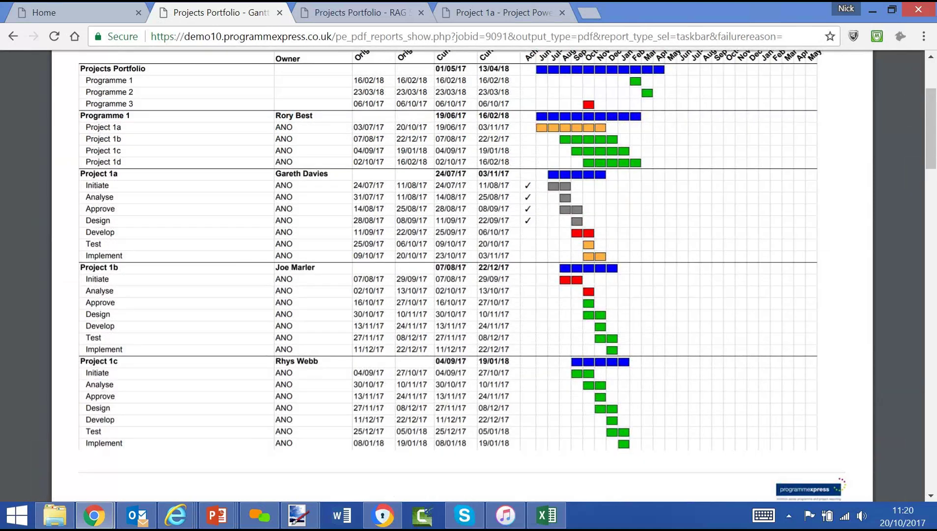
{"action": "scroll", "coordinate": [460, 275], "scroll_direction": "up", "scroll_amount": 3}
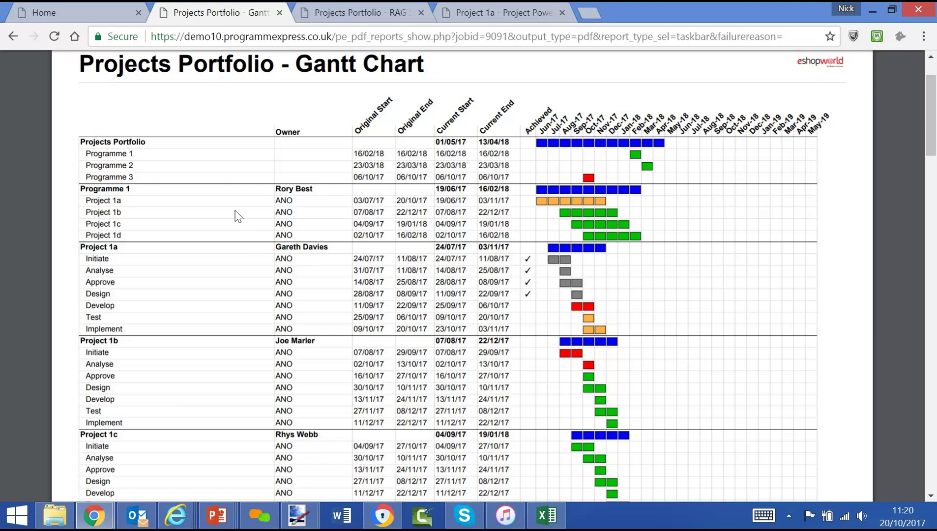
From Home, run '3b.Reporting Pack - Milestone Summary' and scroll through its milestones
{"action": "left_click", "coordinate": [75, 19]}
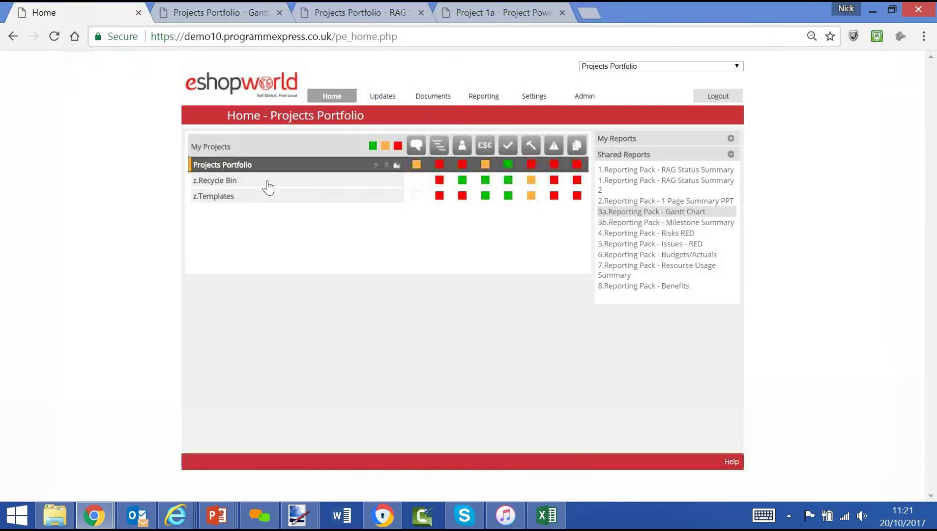
{"action": "left_click", "coordinate": [647, 226]}
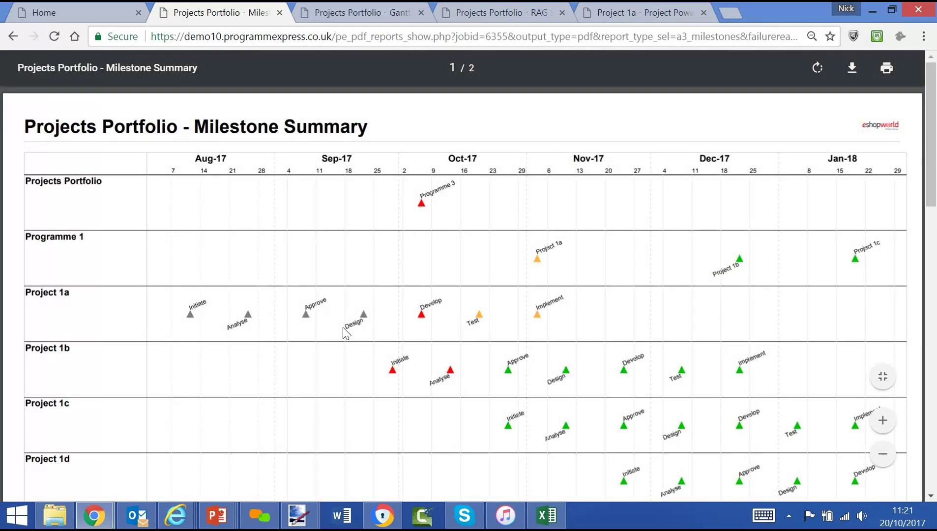
{"action": "scroll", "coordinate": [345, 333], "scroll_direction": "down", "scroll_amount": 8}
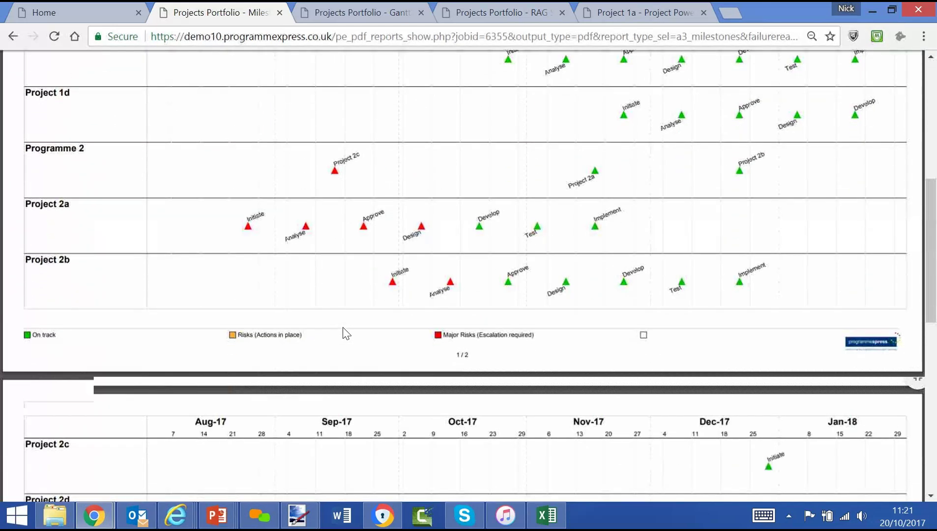
{"action": "scroll", "coordinate": [346, 332], "scroll_direction": "down", "scroll_amount": 6}
{"action": "scroll", "coordinate": [346, 333], "scroll_direction": "up", "scroll_amount": 12}
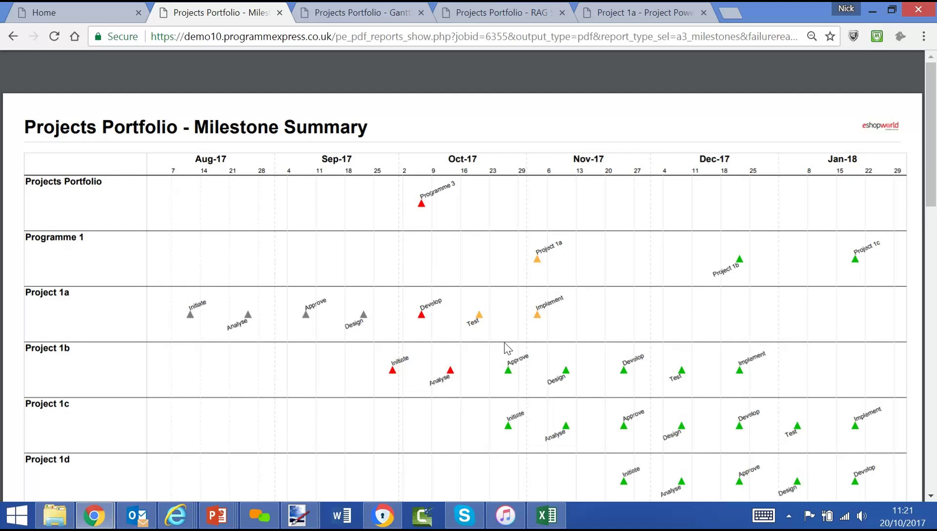
Run '7.Reporting Pack - Resource Usage Summary', scroll its per-person utilisation, and return to the Home tab
{"action": "left_click", "coordinate": [65, 14]}
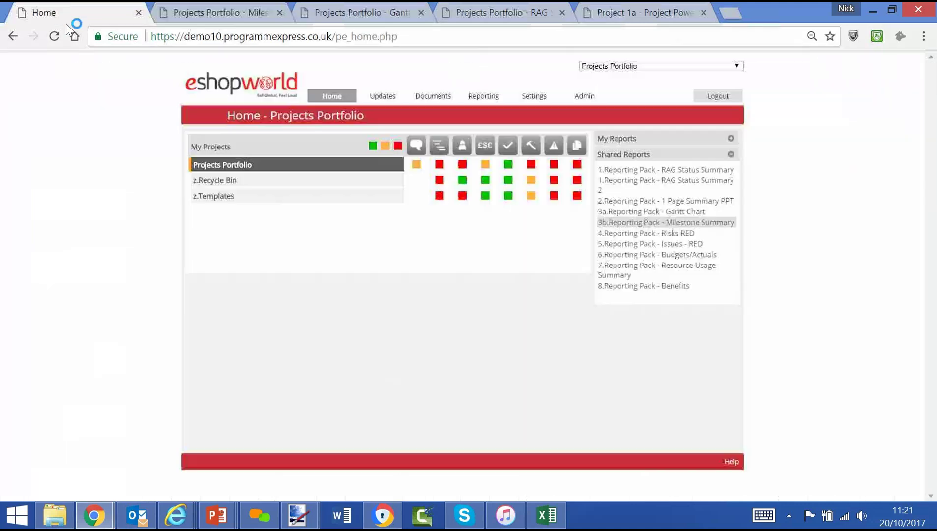
{"action": "left_click", "coordinate": [644, 282]}
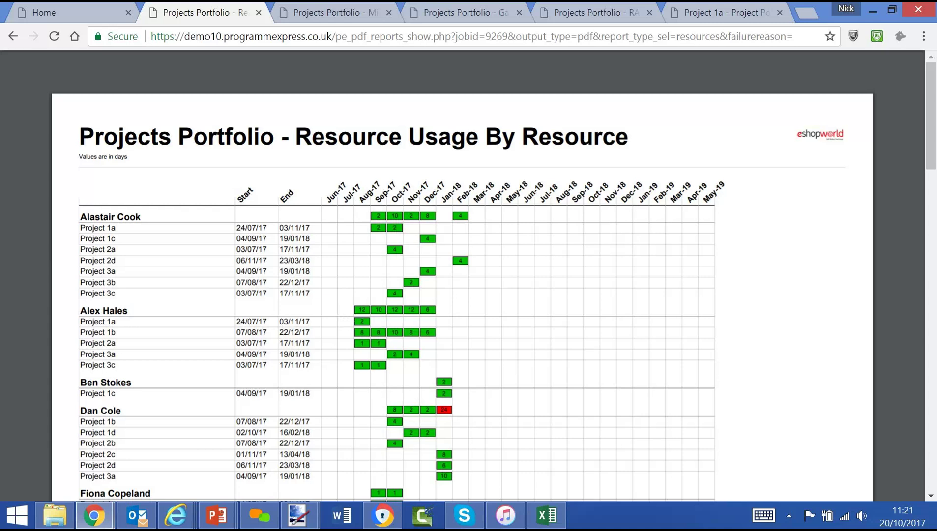
{"action": "scroll", "coordinate": [462, 339], "scroll_direction": "down", "scroll_amount": 3}
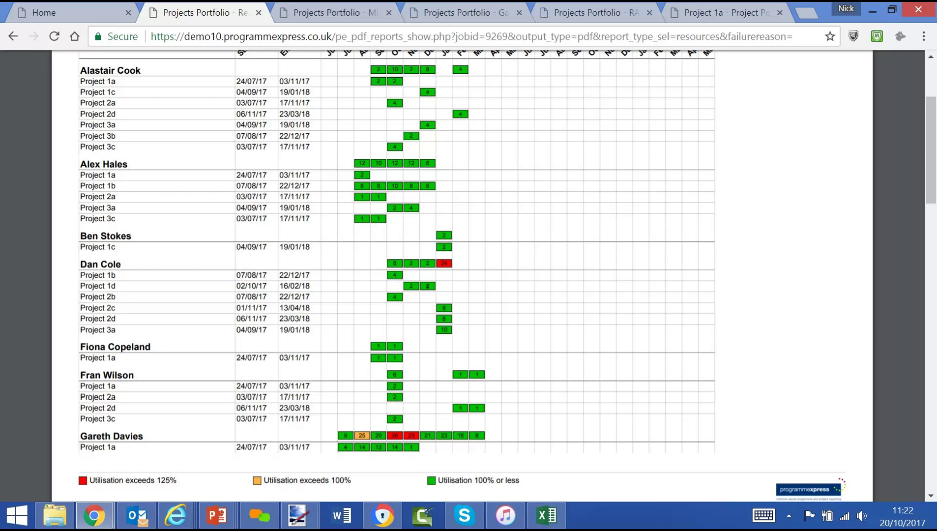
{"action": "left_click", "coordinate": [59, 15]}
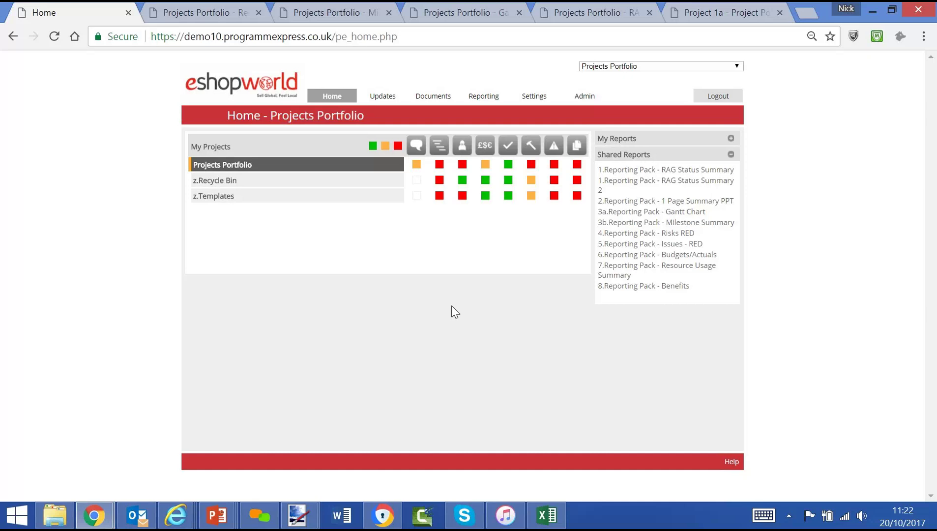
Bring the Video Slides presentation forward and show slide 3, 'Having seen the short video:-'
{"action": "mouse_move", "coordinate": [229, 516]}
{"action": "left_click", "coordinate": [234, 469]}
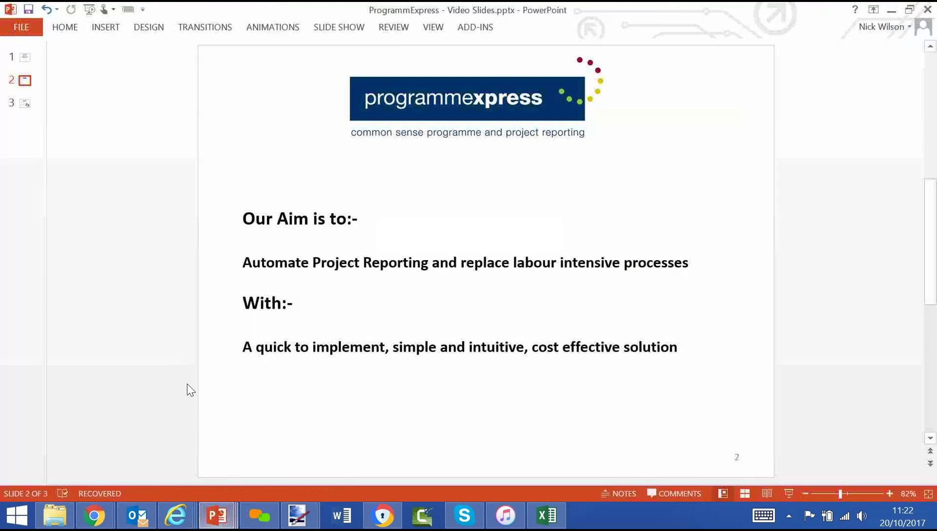
{"action": "left_click", "coordinate": [24, 104]}
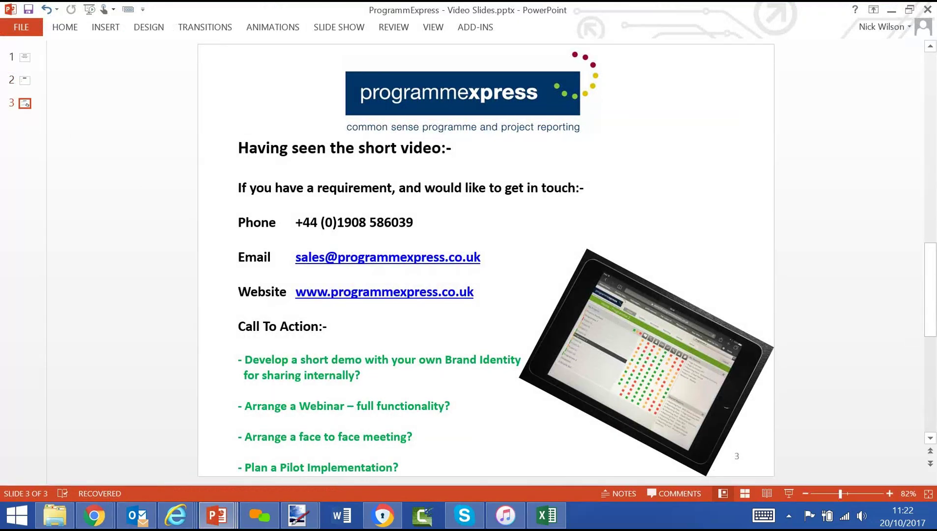